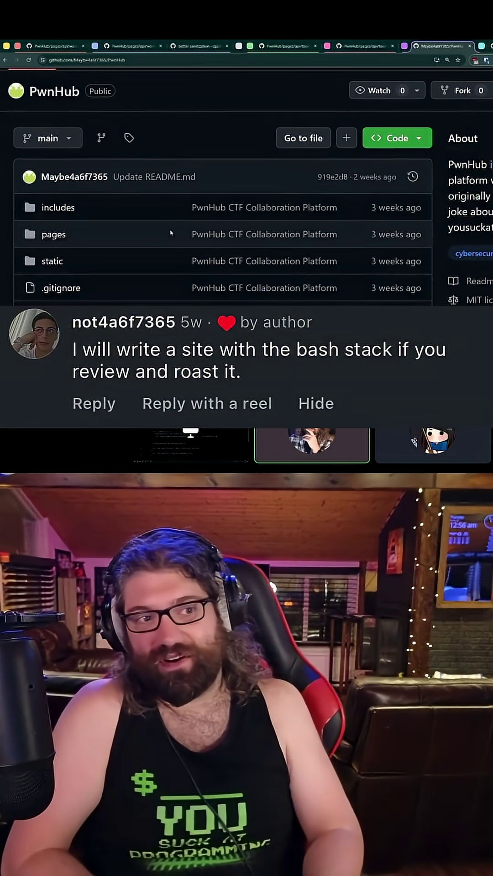
{"action": "scroll", "coordinate": [171, 231], "scroll_direction": "down", "scroll_amount": 1}
{"action": "scroll", "coordinate": [171, 231], "scroll_direction": "down", "scroll_amount": 1}
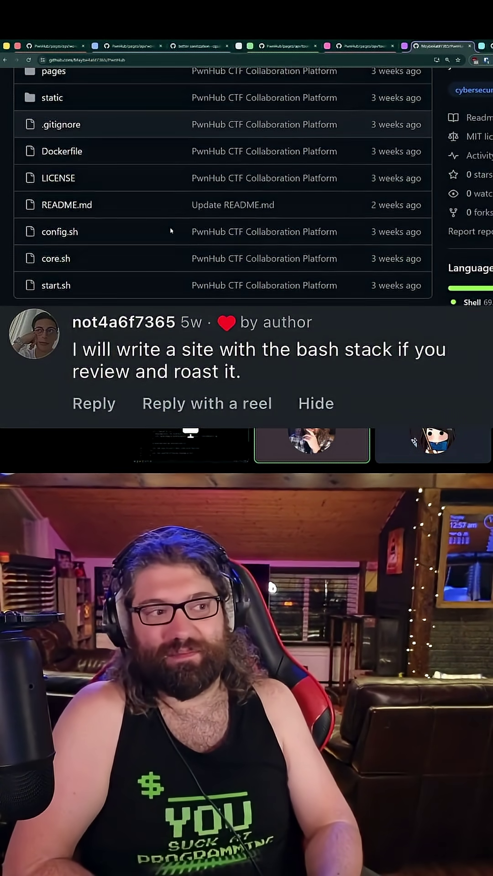
{"action": "scroll", "coordinate": [171, 231], "scroll_direction": "down", "scroll_amount": 3}
{"action": "scroll", "coordinate": [183, 228], "scroll_direction": "down", "scroll_amount": 1}
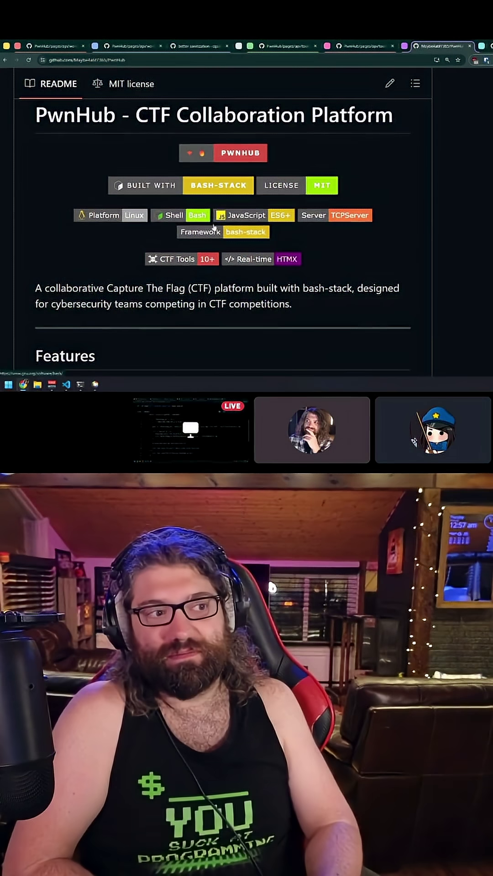
{"action": "scroll", "coordinate": [363, 245], "scroll_direction": "up", "scroll_amount": 1}
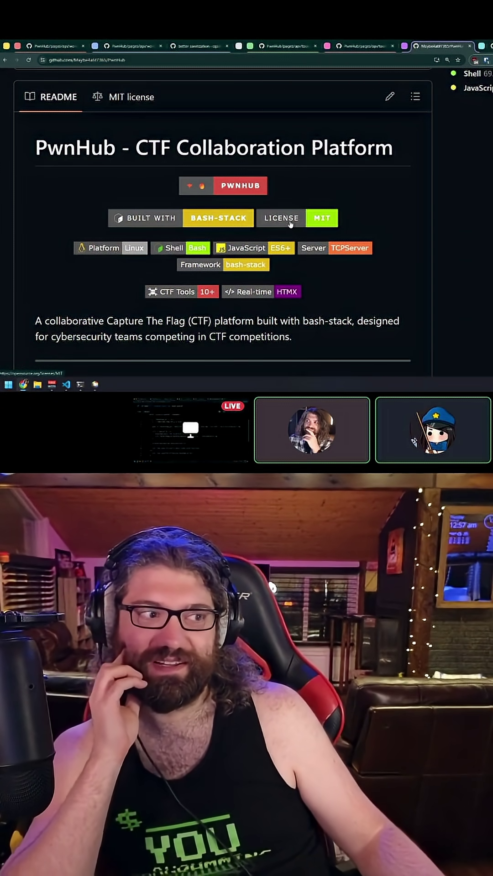
{"action": "scroll", "coordinate": [291, 225], "scroll_direction": "down", "scroll_amount": 10}
{"action": "scroll", "coordinate": [290, 225], "scroll_direction": "down", "scroll_amount": 5}
{"action": "scroll", "coordinate": [223, 233], "scroll_direction": "down", "scroll_amount": 10}
{"action": "scroll", "coordinate": [223, 233], "scroll_direction": "up", "scroll_amount": 1}
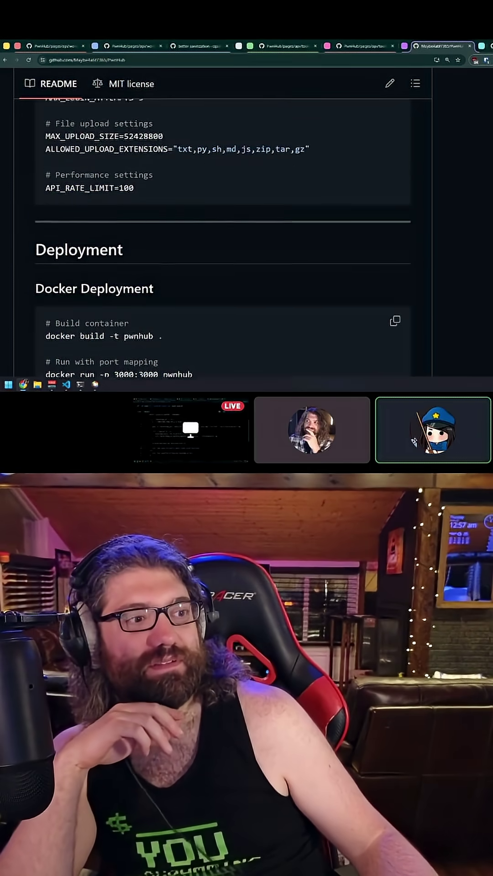
{"action": "scroll", "coordinate": [223, 233], "scroll_direction": "up", "scroll_amount": 2}
{"action": "scroll", "coordinate": [222, 234], "scroll_direction": "up", "scroll_amount": 1}
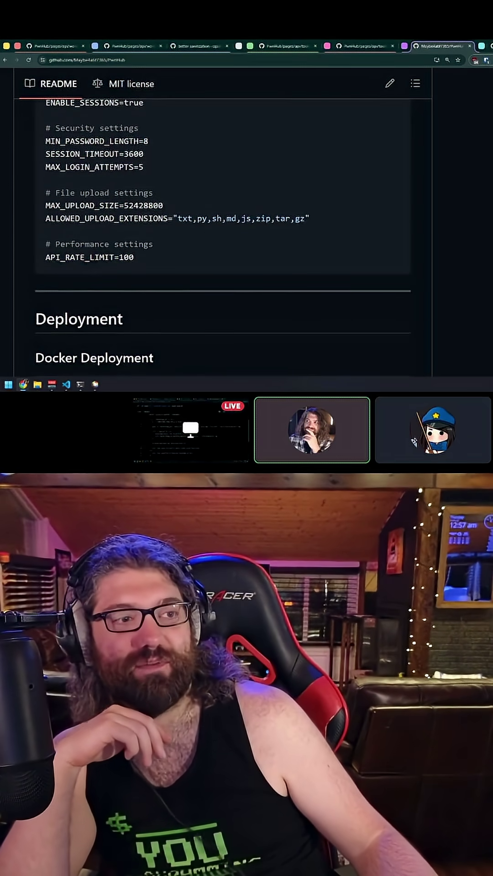
{"action": "scroll", "coordinate": [223, 233], "scroll_direction": "down", "scroll_amount": 1}
{"action": "scroll", "coordinate": [222, 233], "scroll_direction": "down", "scroll_amount": 2}
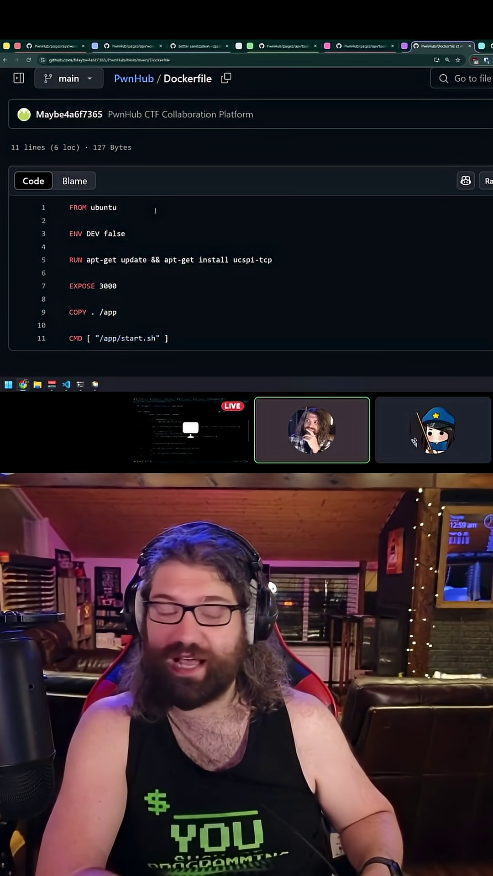
Leave the Dockerfile via the PwnHub breadcrumb and go back to the repository file list.
{"action": "left_click", "coordinate": [130, 79]}
{"action": "scroll", "coordinate": [122, 227], "scroll_direction": "down", "scroll_amount": 3}
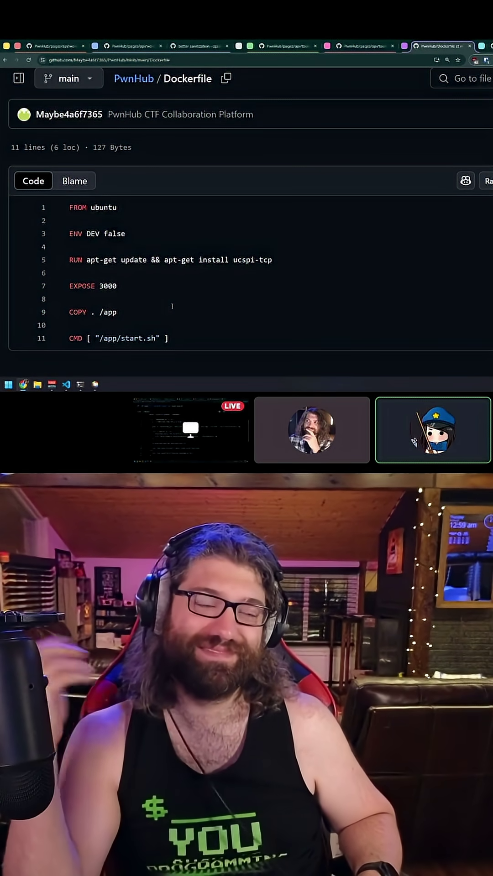
{"action": "left_click", "coordinate": [4, 62]}
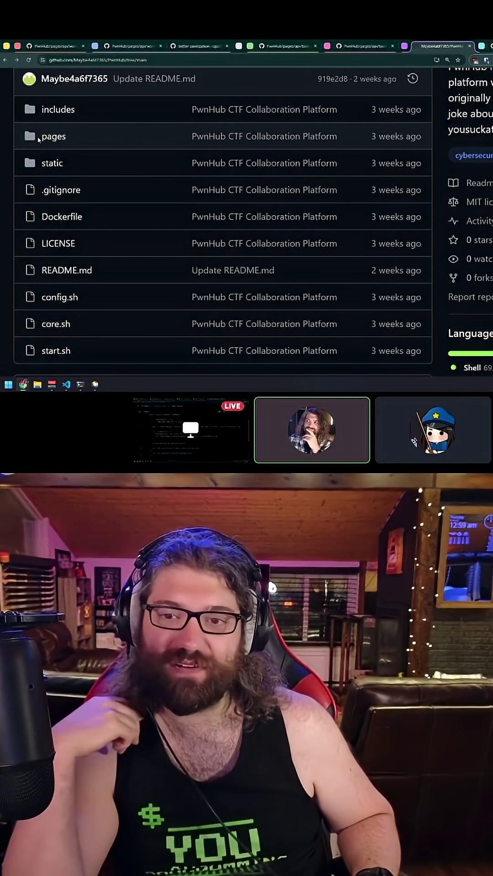
Open PwnHub's 615-line core.sh script and read down to save_session().
{"action": "left_click", "coordinate": [49, 325]}
{"action": "scroll", "coordinate": [154, 274], "scroll_direction": "down", "scroll_amount": 2}
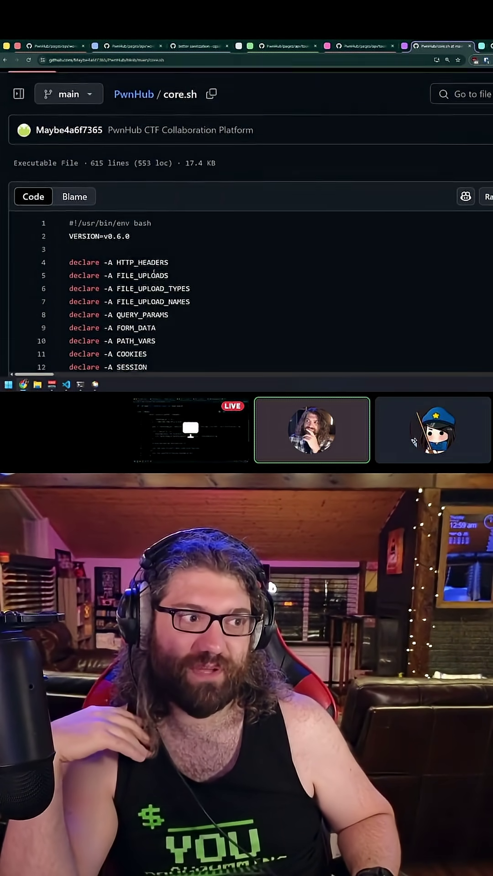
{"action": "scroll", "coordinate": [171, 260], "scroll_direction": "down", "scroll_amount": 2}
{"action": "scroll", "coordinate": [192, 247], "scroll_direction": "down", "scroll_amount": 1}
{"action": "scroll", "coordinate": [217, 228], "scroll_direction": "down", "scroll_amount": 3}
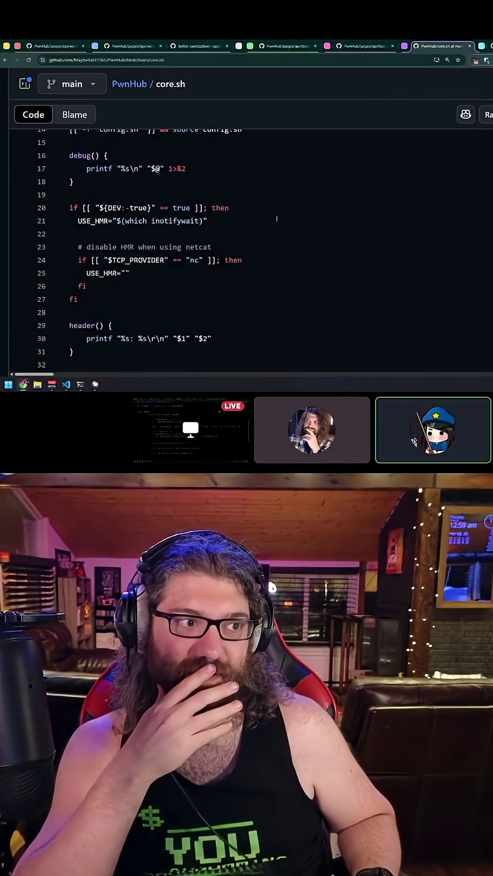
{"action": "scroll", "coordinate": [302, 207], "scroll_direction": "down", "scroll_amount": 2}
{"action": "scroll", "coordinate": [294, 219], "scroll_direction": "down", "scroll_amount": 2}
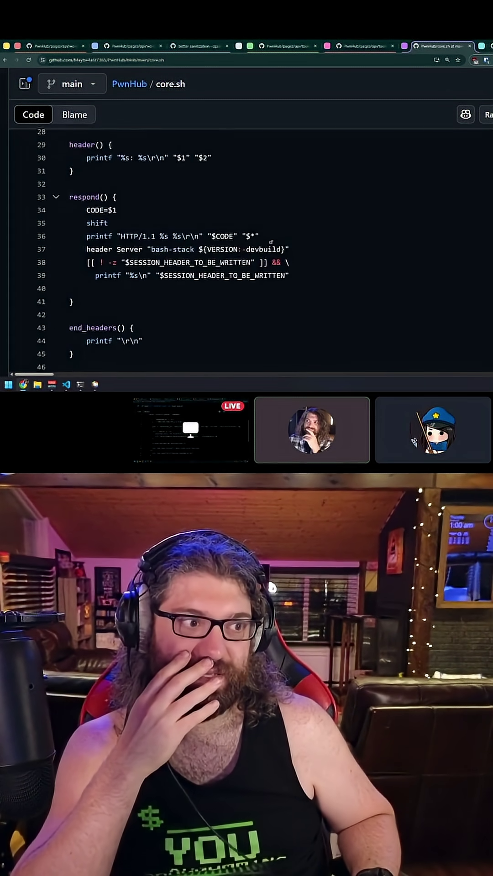
{"action": "scroll", "coordinate": [285, 229], "scroll_direction": "down", "scroll_amount": 1}
{"action": "scroll", "coordinate": [271, 242], "scroll_direction": "down", "scroll_amount": 1}
{"action": "scroll", "coordinate": [271, 242], "scroll_direction": "down", "scroll_amount": 1}
{"action": "scroll", "coordinate": [267, 239], "scroll_direction": "down", "scroll_amount": 2}
{"action": "scroll", "coordinate": [266, 237], "scroll_direction": "down", "scroll_amount": 1}
{"action": "scroll", "coordinate": [261, 229], "scroll_direction": "down", "scroll_amount": 3}
{"action": "scroll", "coordinate": [262, 229], "scroll_direction": "down", "scroll_amount": 1}
{"action": "scroll", "coordinate": [274, 236], "scroll_direction": "down", "scroll_amount": 3}
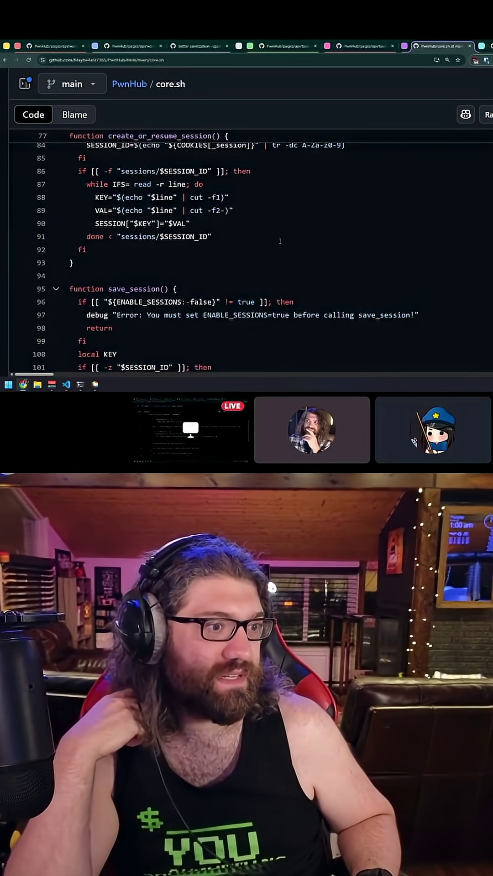
{"action": "scroll", "coordinate": [291, 246], "scroll_direction": "down", "scroll_amount": 4}
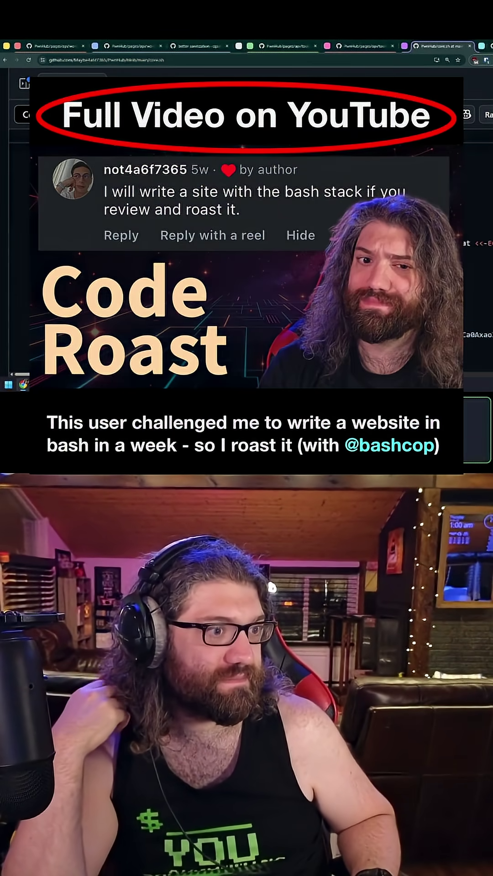